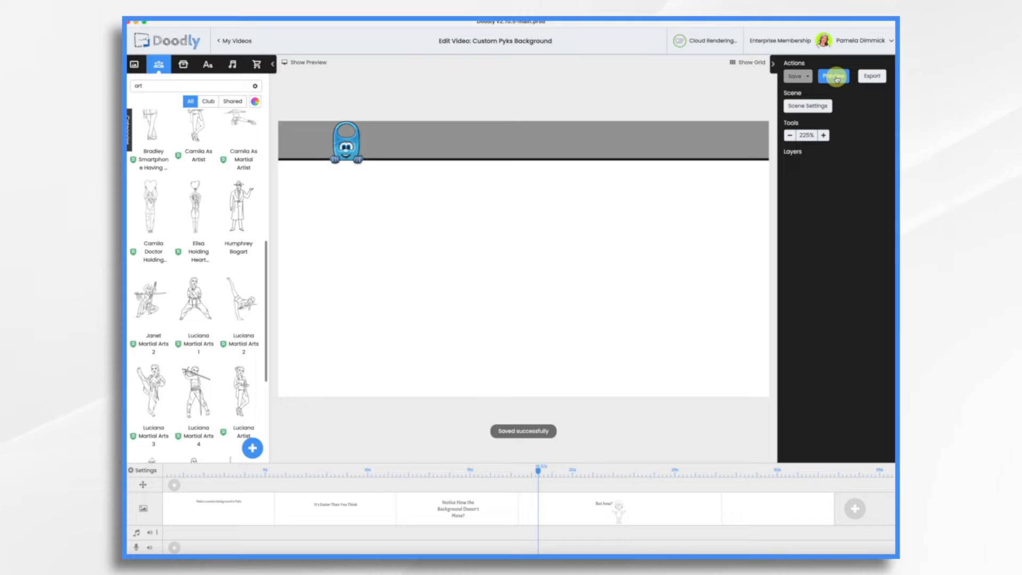
# - Preview the Custom Pyks Background video
pyautogui.click(835, 77)
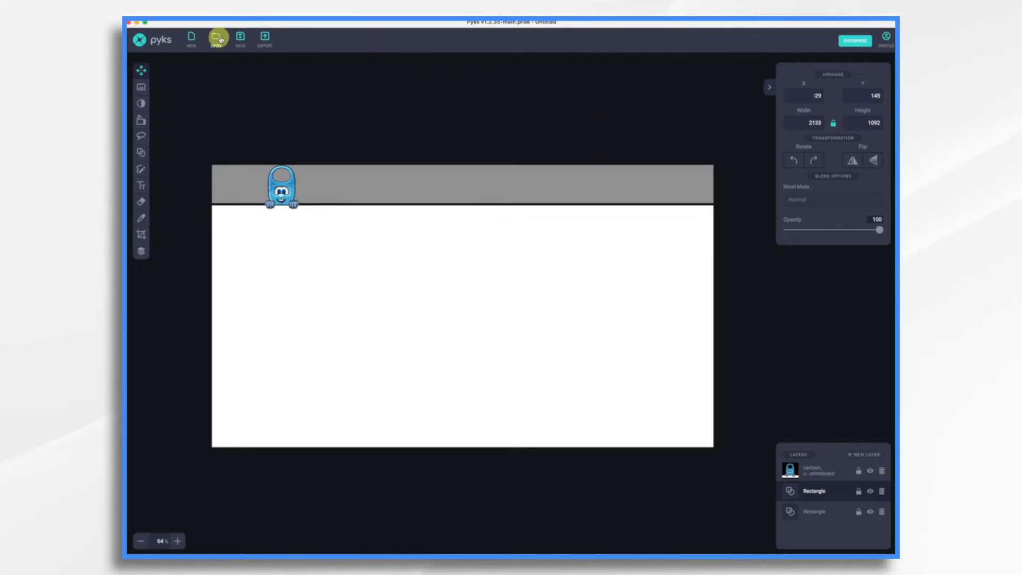
# - Create a new custom image 1920 wide by 1080 high in Pyks, discarding the changes to the open design
pyautogui.click(191, 38)
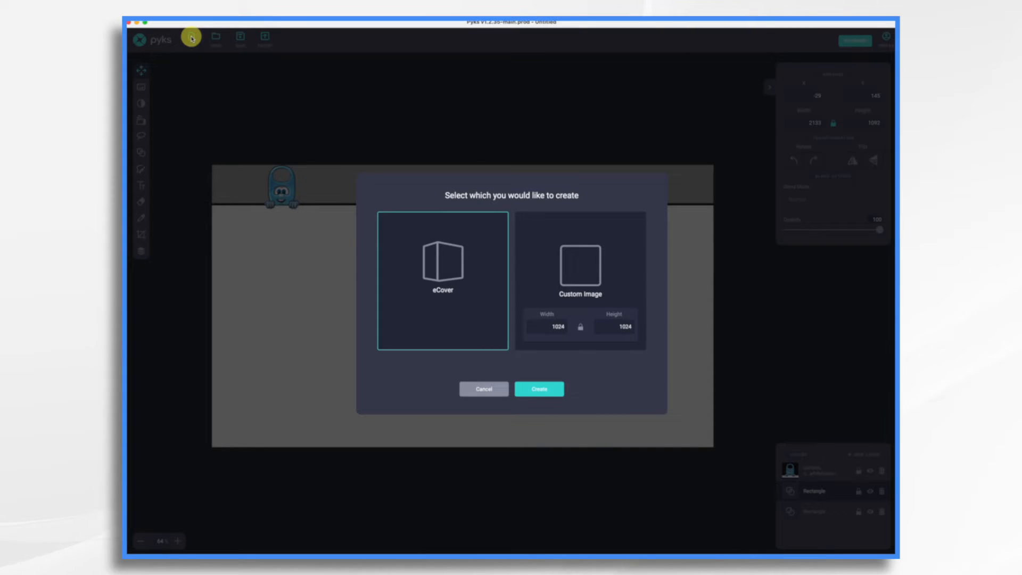
pyautogui.click(568, 277)
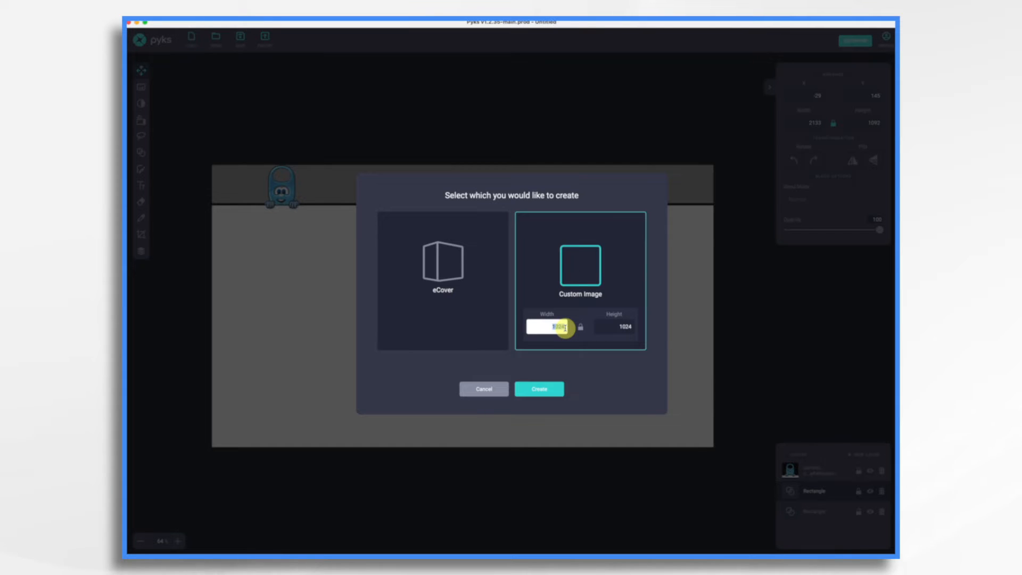
pyautogui.press('Tab')
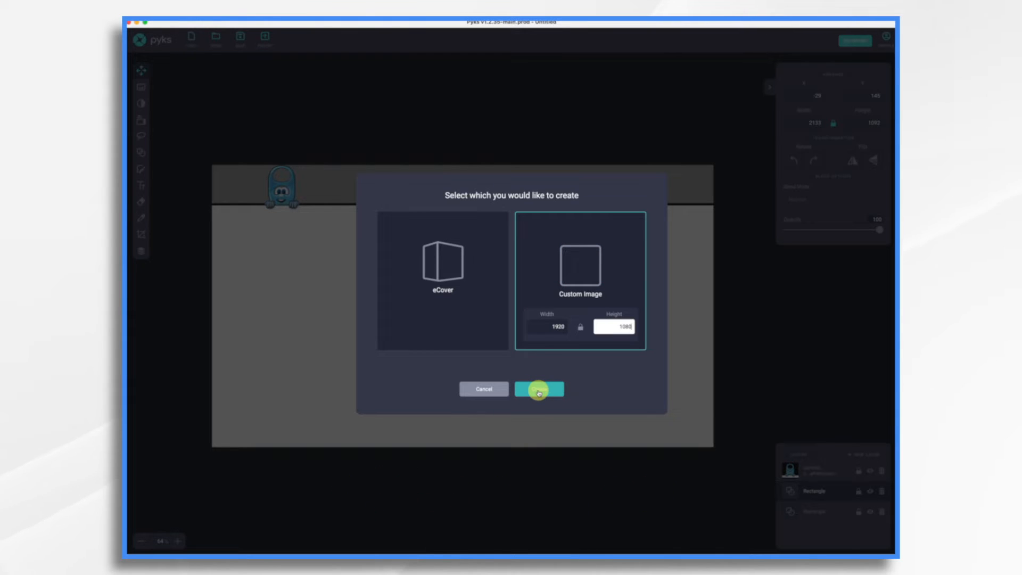
pyautogui.click(539, 392)
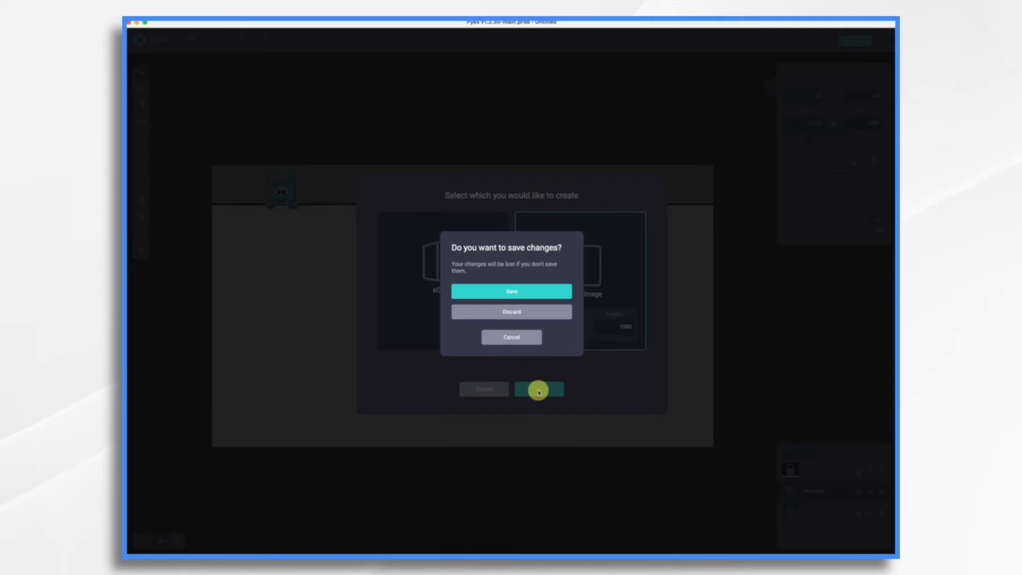
pyautogui.click(525, 315)
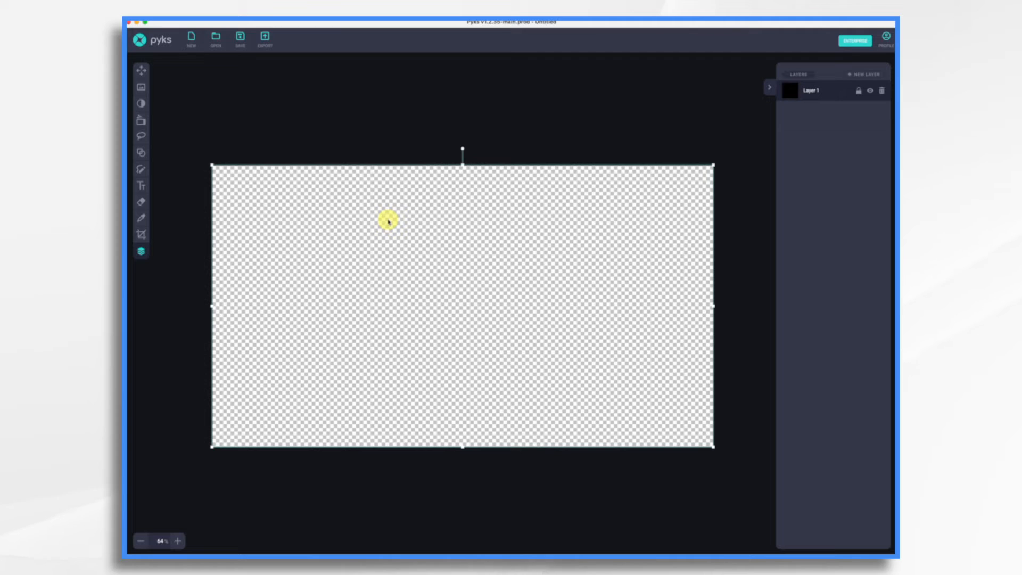
# - Draw a canvas-sized rectangle with white #FFFFFF fill and move it down to leave a strip uncovered along the canvas top
pyautogui.click(141, 152)
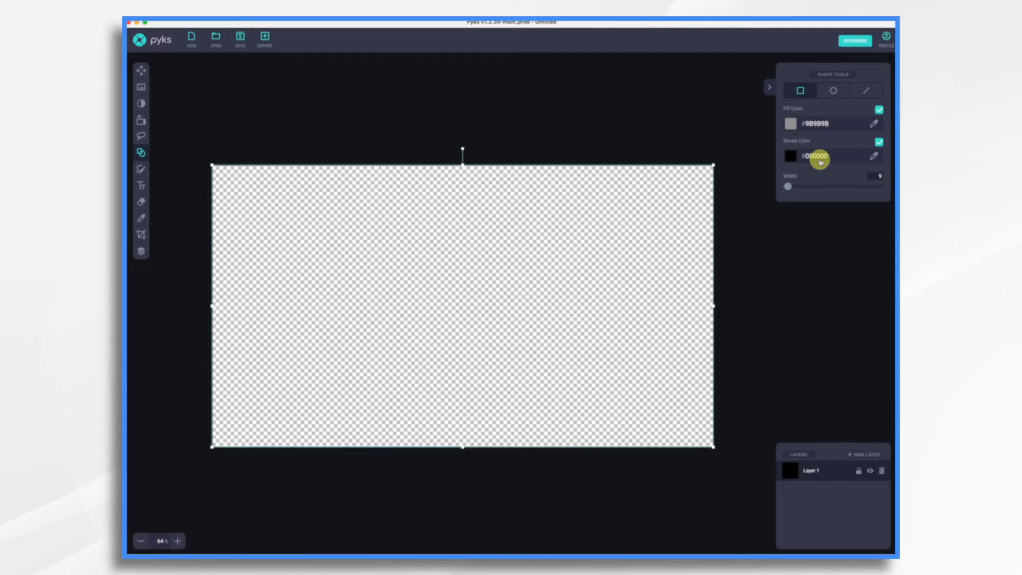
pyautogui.click(792, 124)
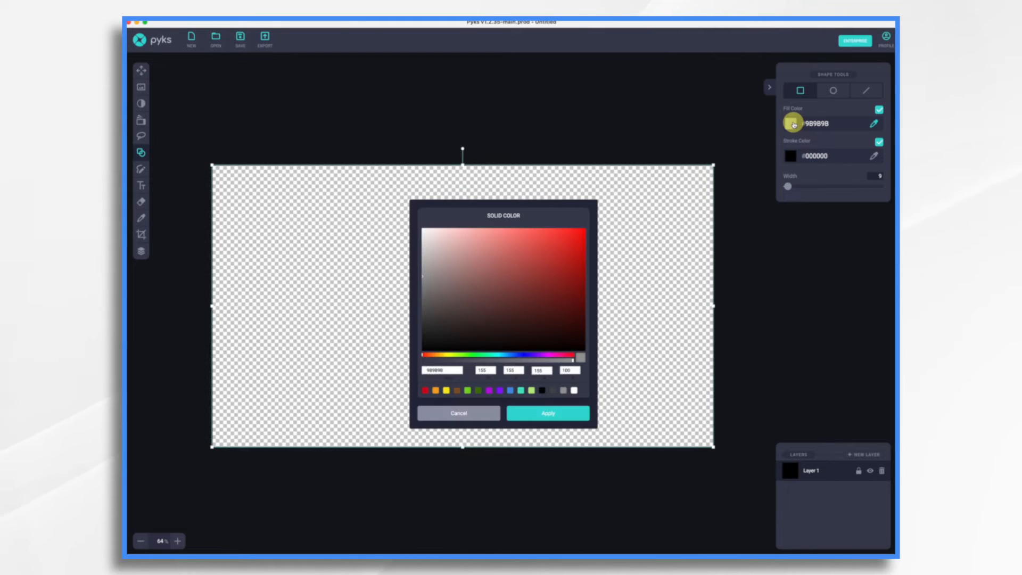
pyautogui.click(575, 392)
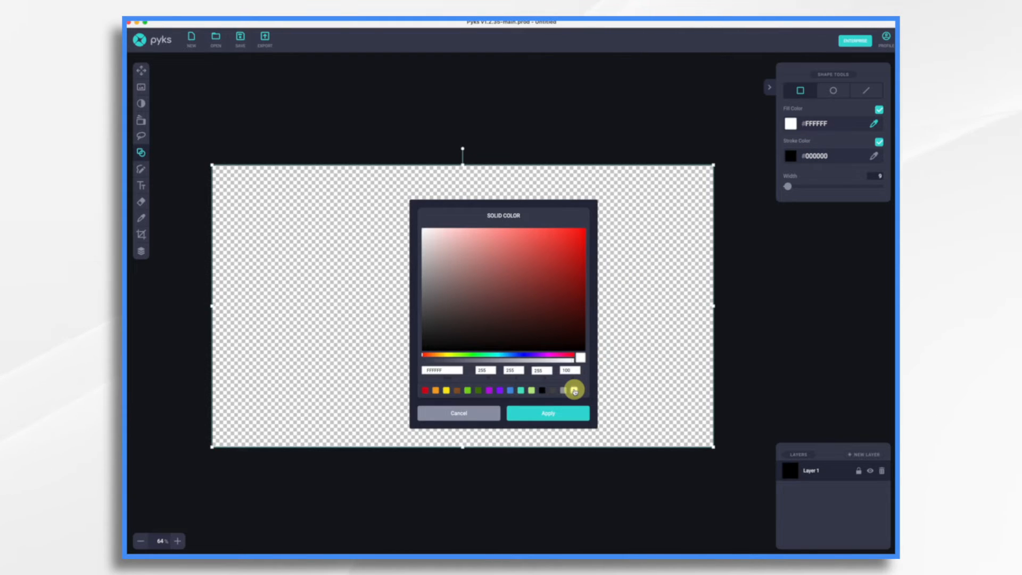
pyautogui.click(570, 413)
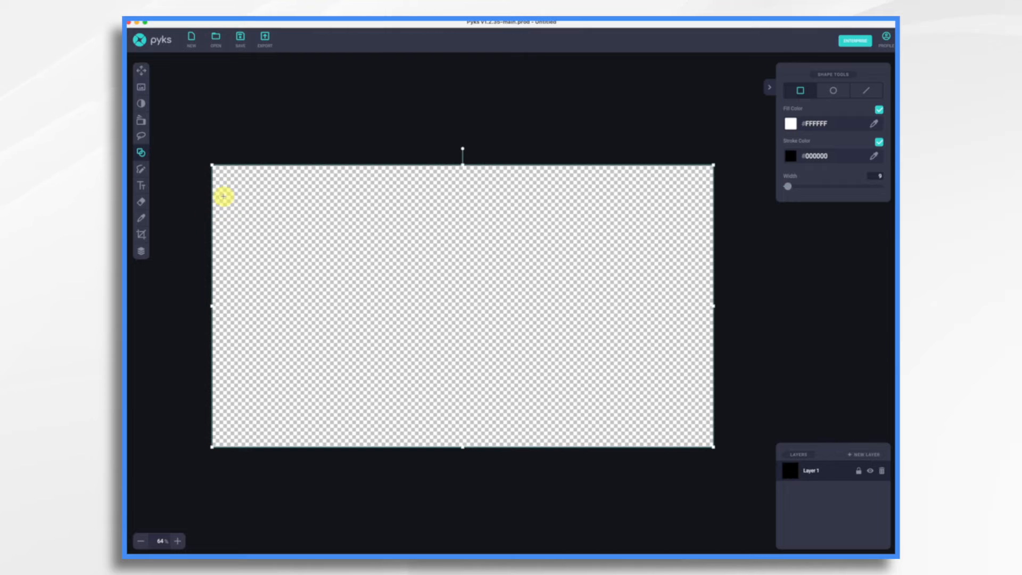
pyautogui.moveTo(213, 168)
pyautogui.mouseDown()
pyautogui.moveTo(606, 336)
pyautogui.moveTo(687, 386)
pyautogui.moveTo(735, 440)
pyautogui.moveTo(737, 482)
pyautogui.mouseUp()
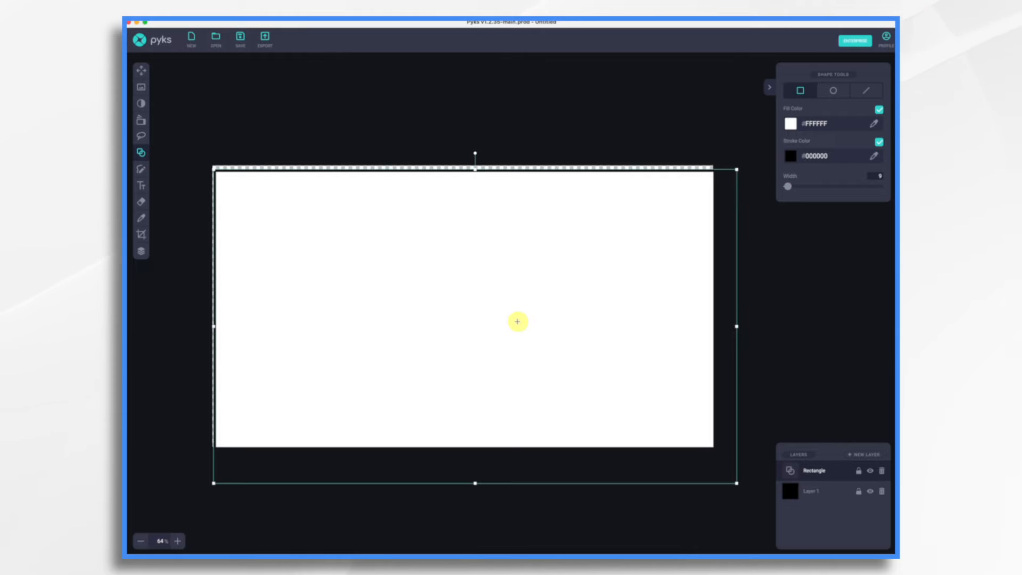
pyautogui.moveTo(512, 316); pyautogui.dragTo(499, 357)
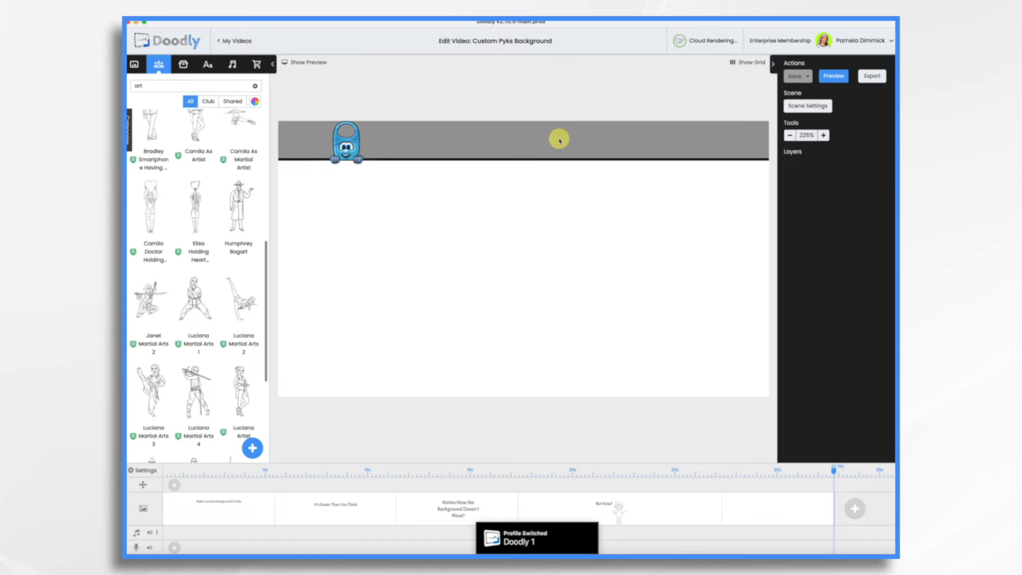
# - Switch back to Pyks and draw a second rectangle across the full width of the canvas top, overlapping the white one
pyautogui.press('super+Tab')
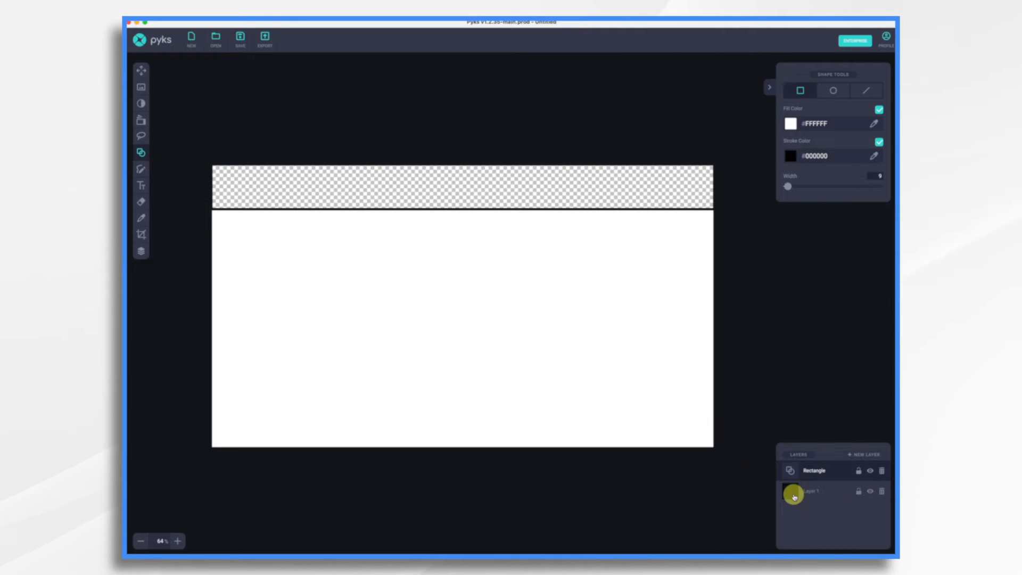
pyautogui.click(794, 496)
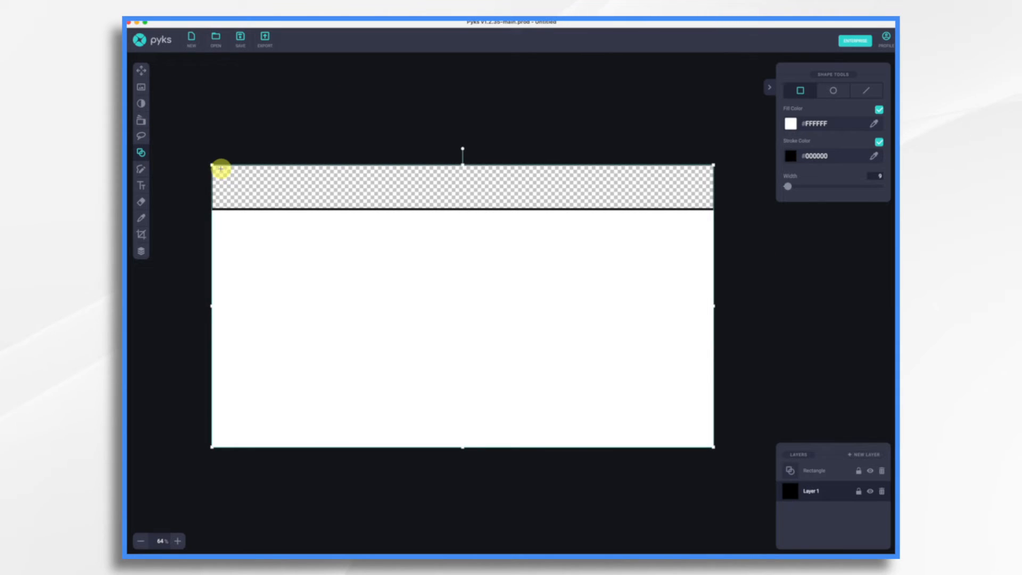
pyautogui.moveTo(217, 167); pyautogui.dragTo(733, 263)
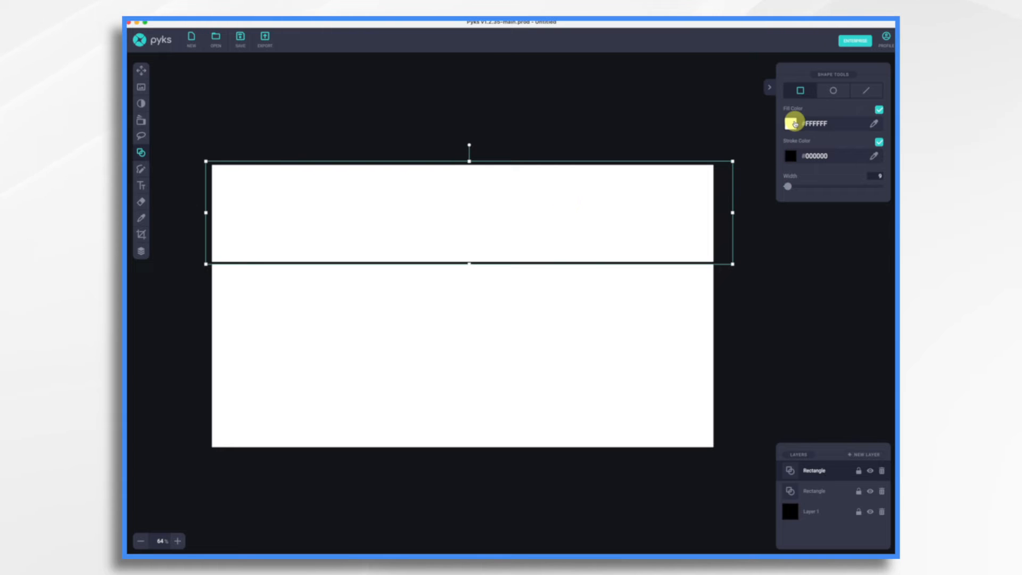
# - Fill the upper rectangle with grey #9B9B9B and turn off its stroke
pyautogui.click(794, 124)
pyautogui.click(564, 391)
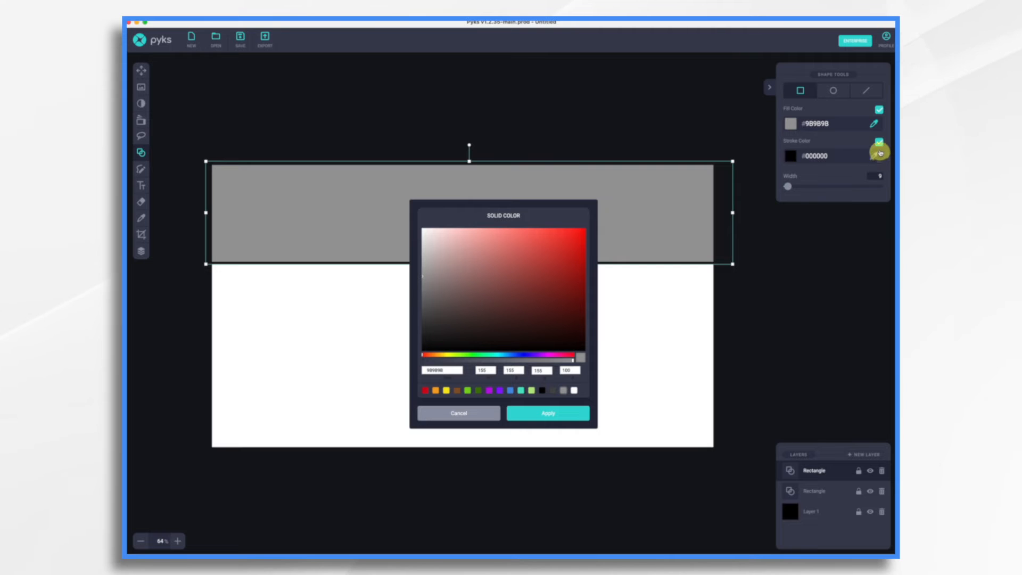
pyautogui.click(879, 143)
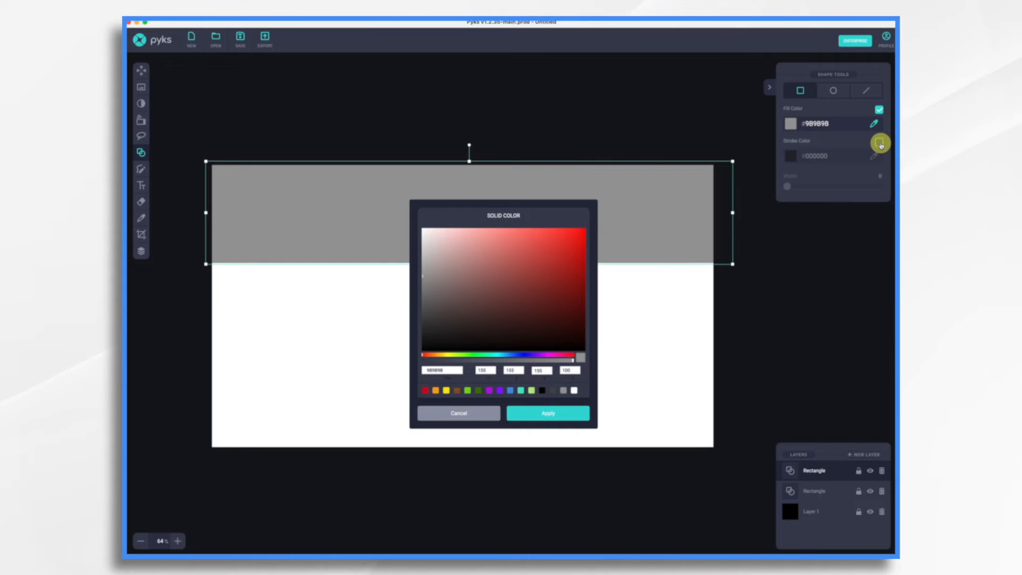
pyautogui.click(532, 414)
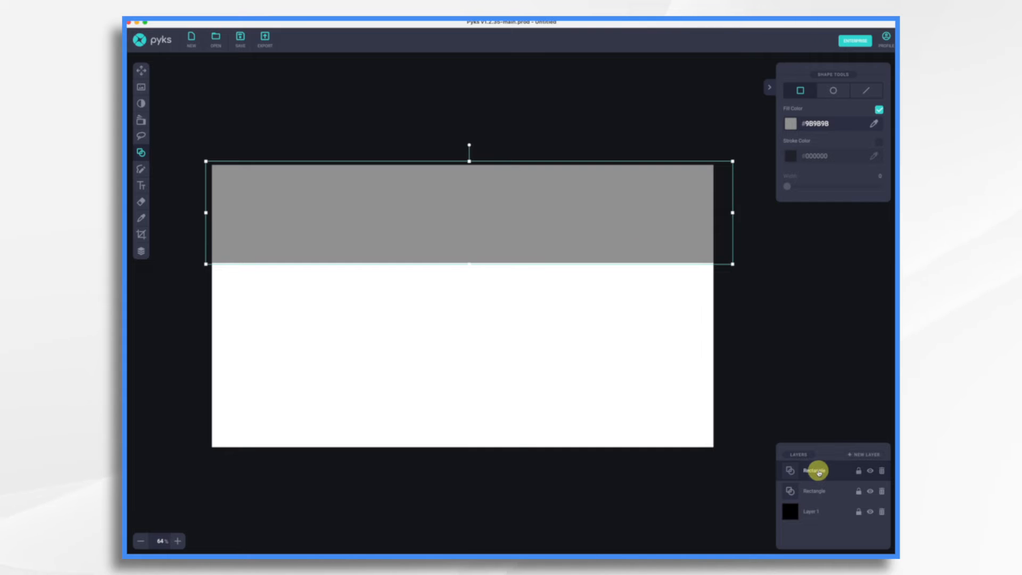
# - Move the grey rectangle's layer beneath the white rectangle's layer and deselect it
pyautogui.moveTo(818, 474); pyautogui.dragTo(850, 486)
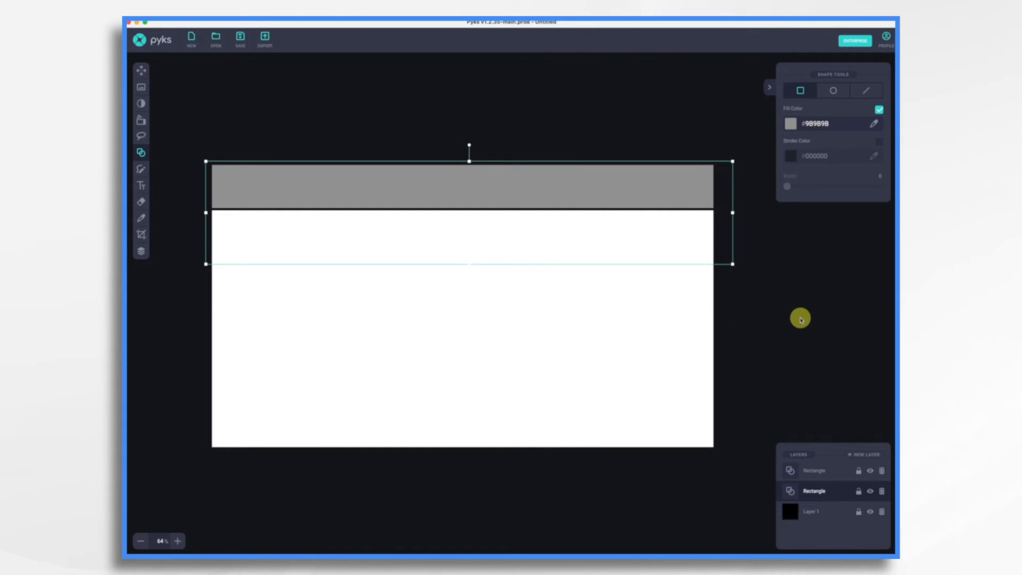
pyautogui.click(801, 320)
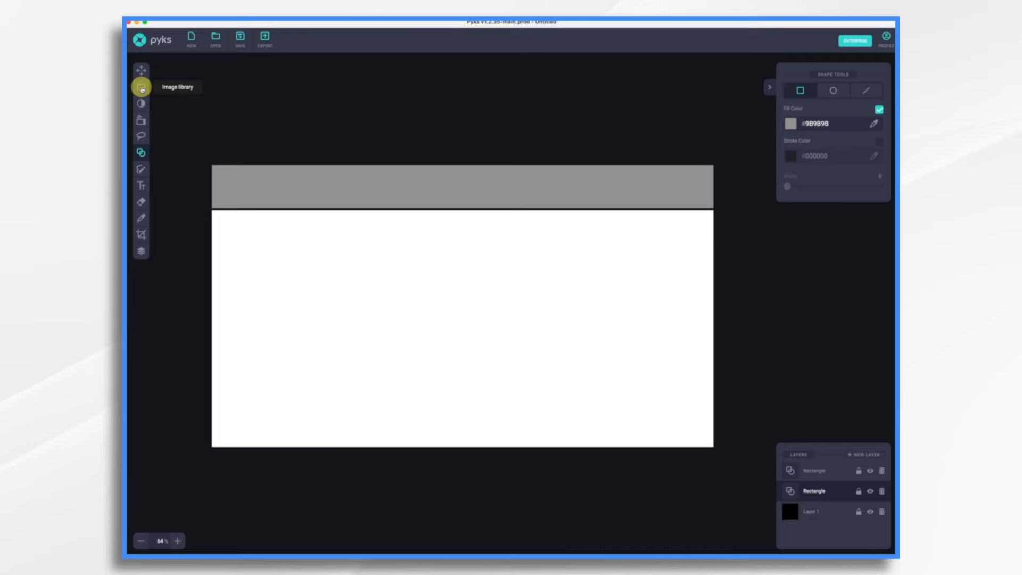
# - Search the image library for "whiteboard" and add the orange cartoon puzzle piece peeking over a board
pyautogui.click(142, 89)
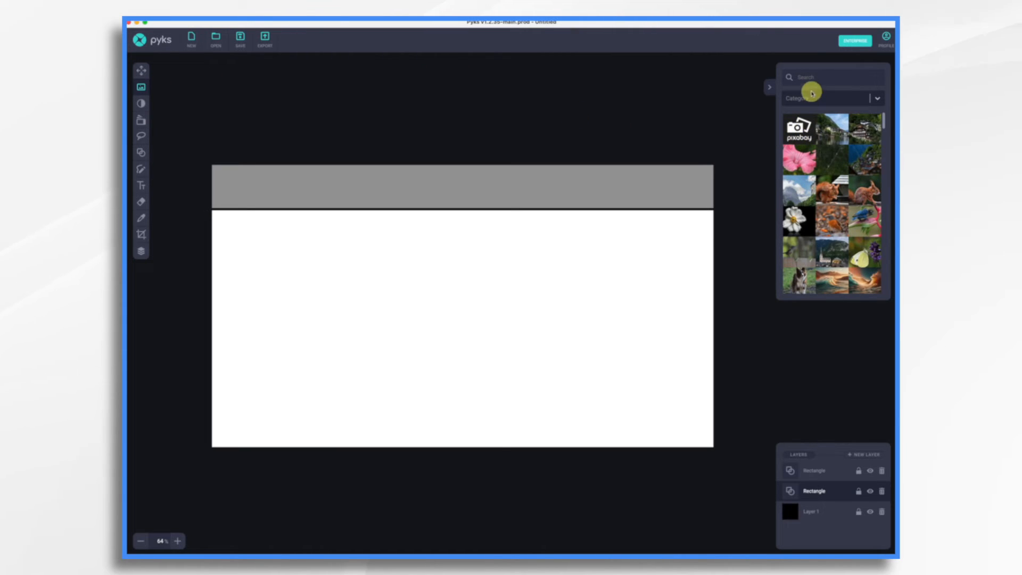
pyautogui.click(803, 76)
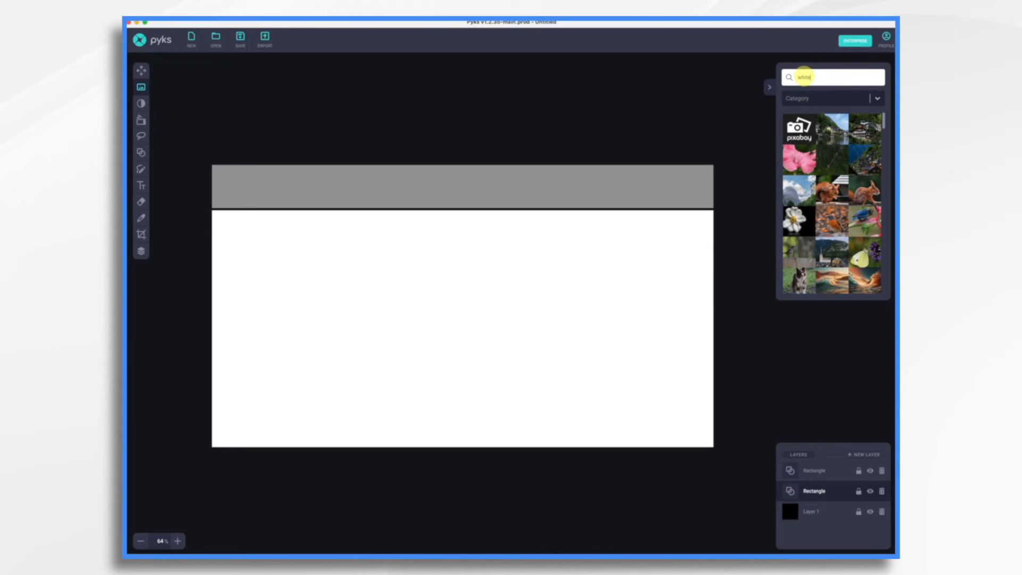
pyautogui.press('Return')
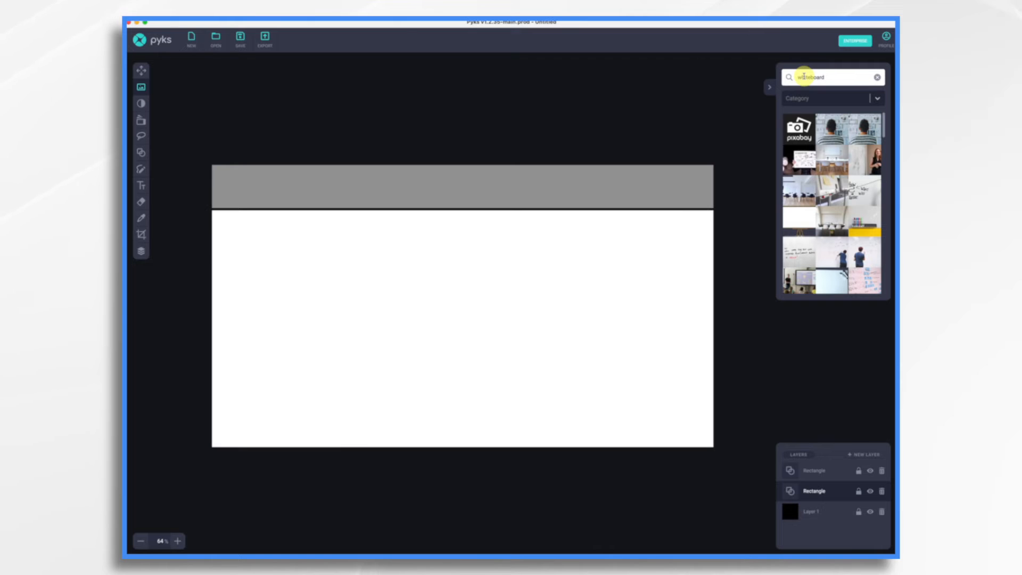
pyautogui.scroll(-1, 827, 190)
pyautogui.scroll(-5, 827, 191)
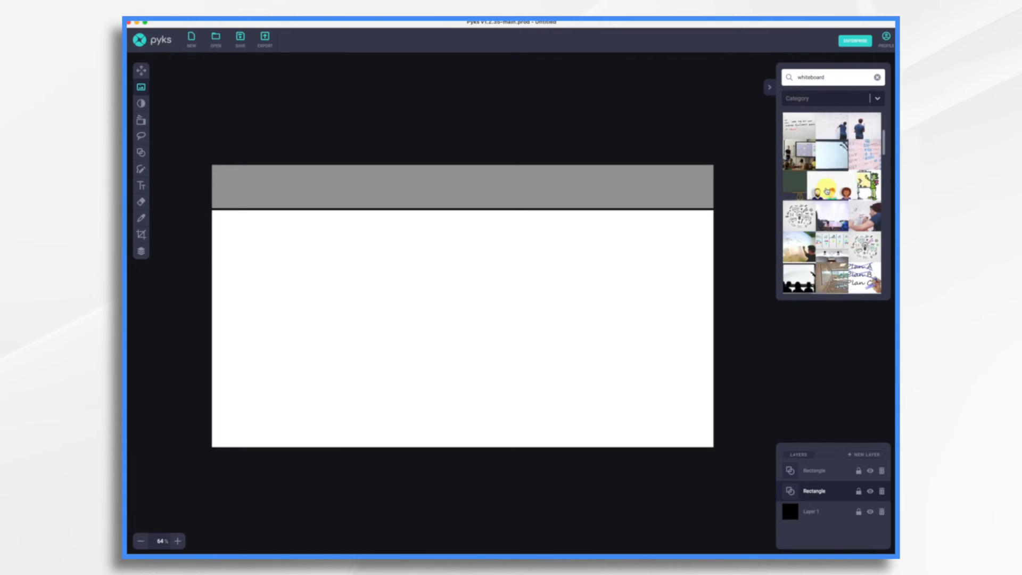
pyautogui.scroll(-4, 826, 190)
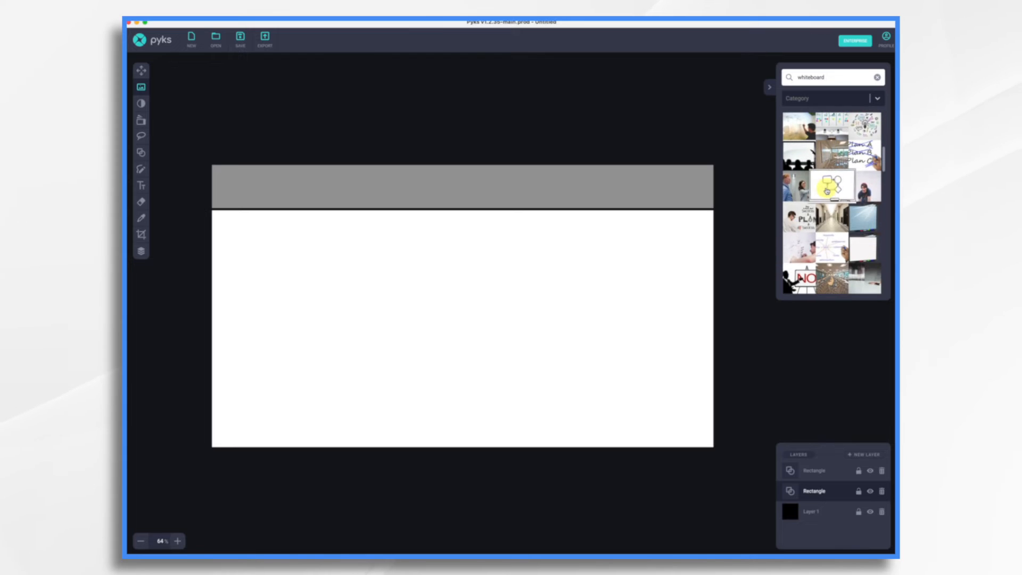
pyautogui.scroll(-10, 827, 191)
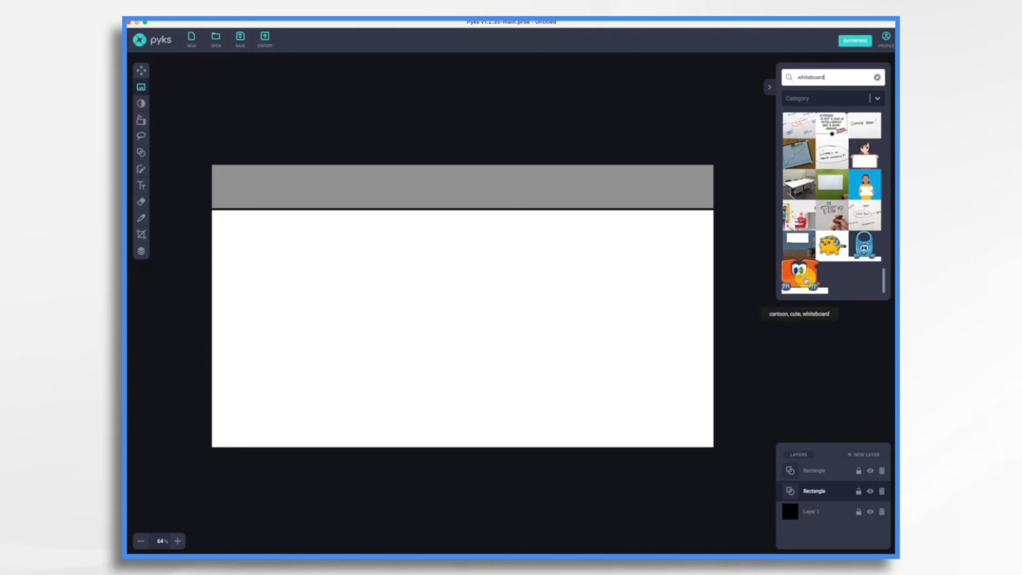
pyautogui.click(806, 281)
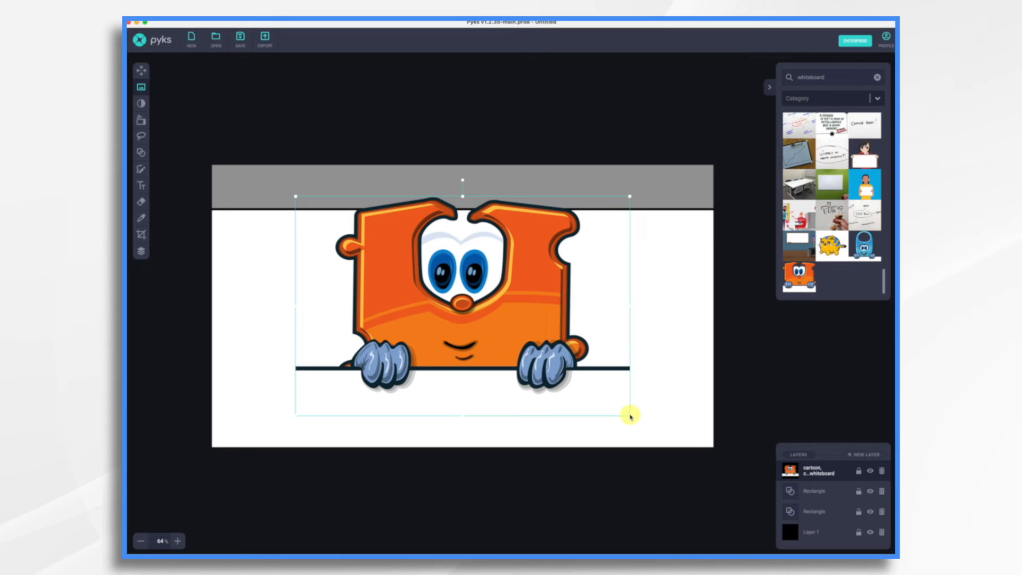
# - Shrink the orange cartoon to fit the grey strip and position its hands over the white rectangle's upper edge
pyautogui.moveTo(631, 415); pyautogui.dragTo(413, 248)
pyautogui.moveTo(336, 234); pyautogui.dragTo(311, 192)
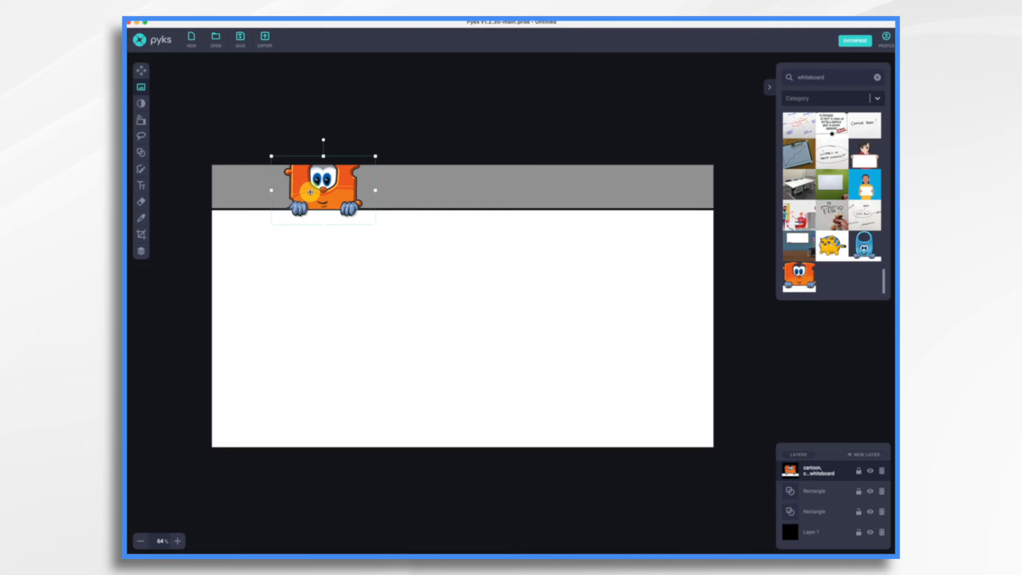
pyautogui.moveTo(376, 156); pyautogui.dragTo(359, 170)
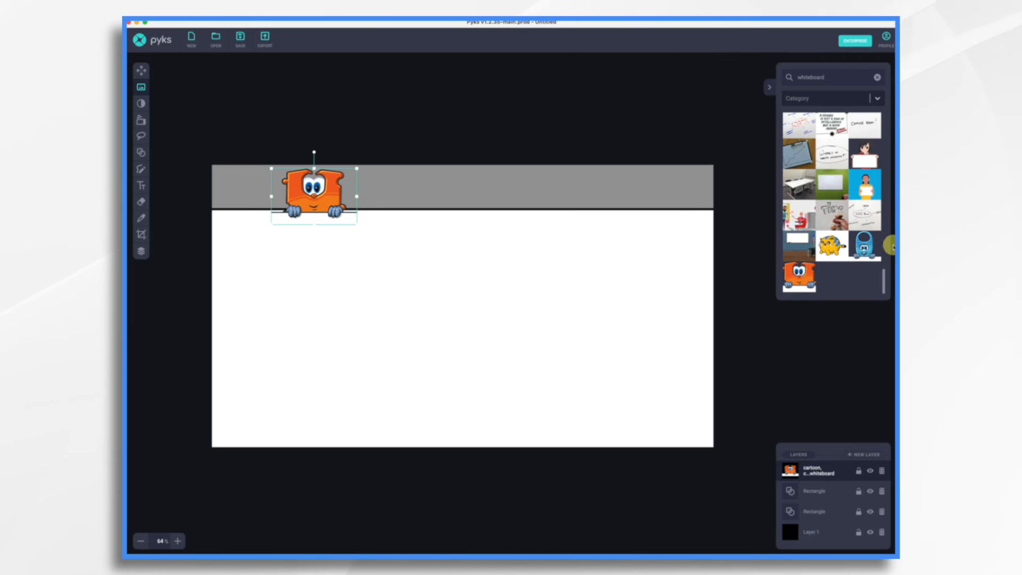
pyautogui.moveTo(326, 191); pyautogui.dragTo(323, 188)
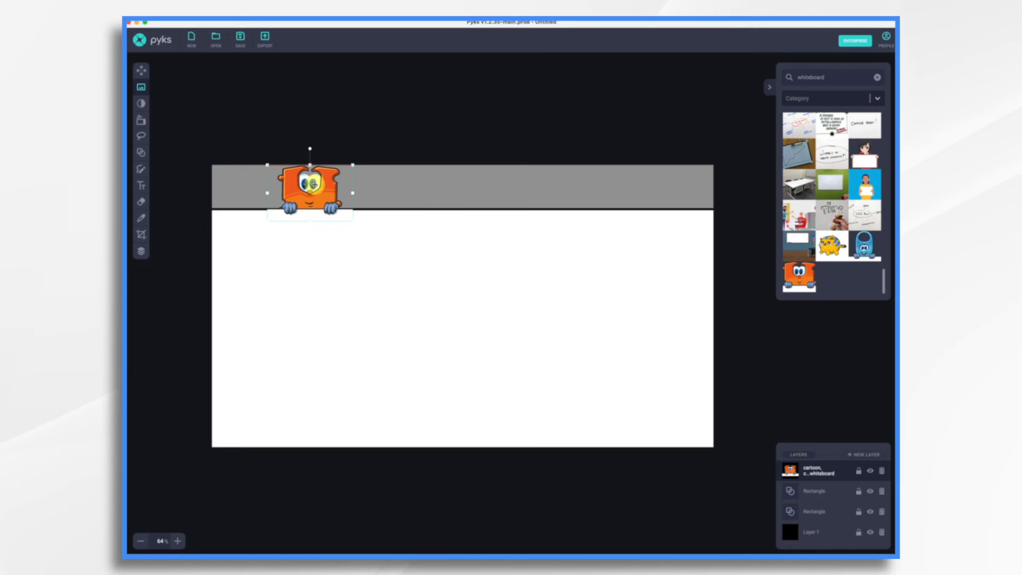
pyautogui.moveTo(317, 191); pyautogui.dragTo(313, 192)
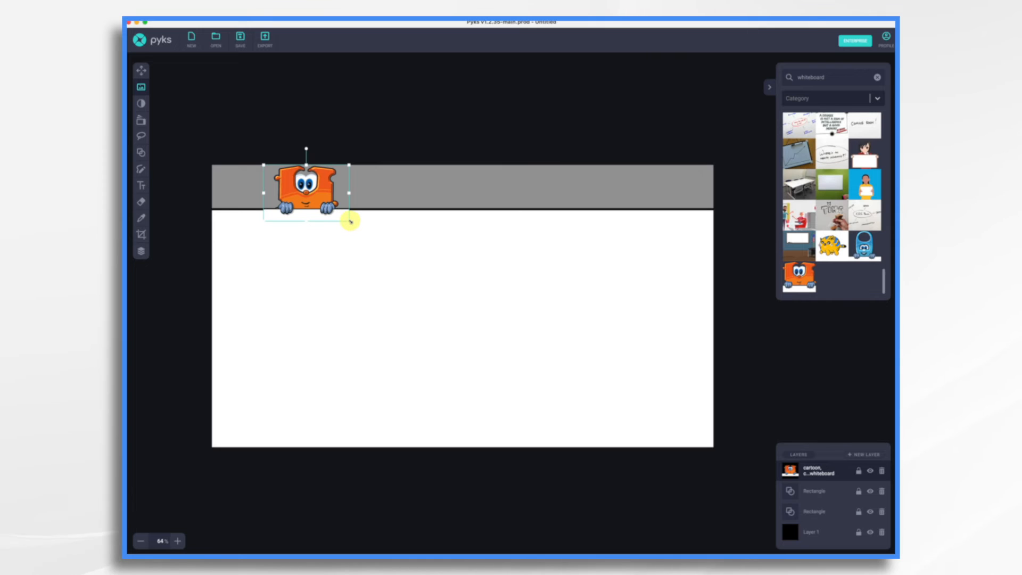
pyautogui.click(348, 220)
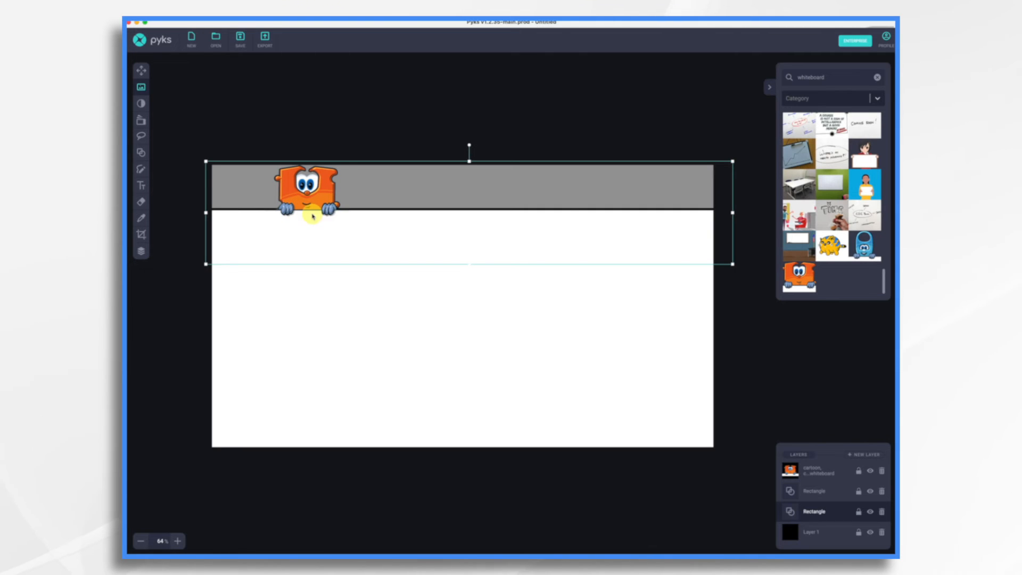
# - Thin the white rectangle's black stroke to a width of 4
pyautogui.click(536, 296)
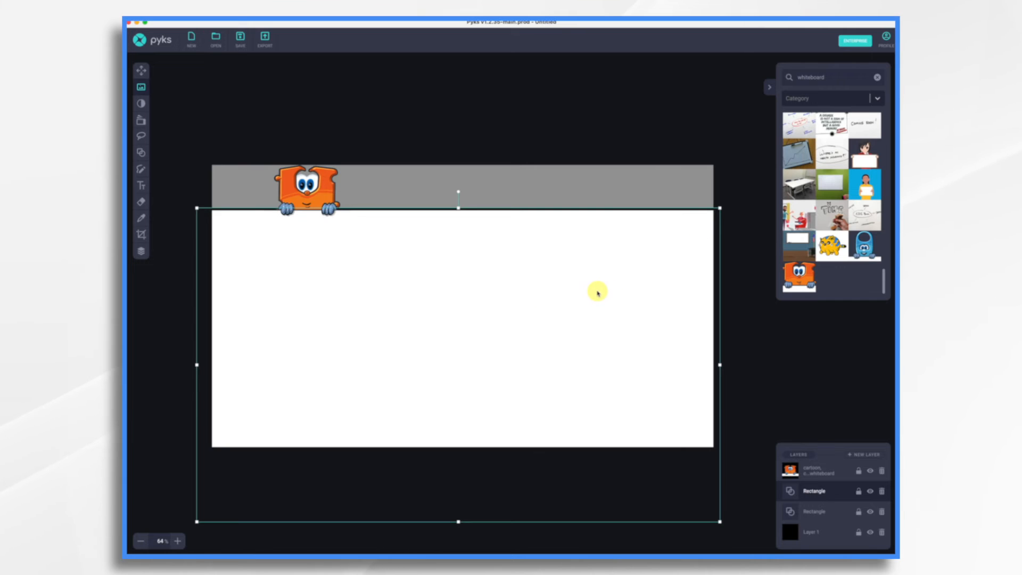
pyautogui.click(878, 77)
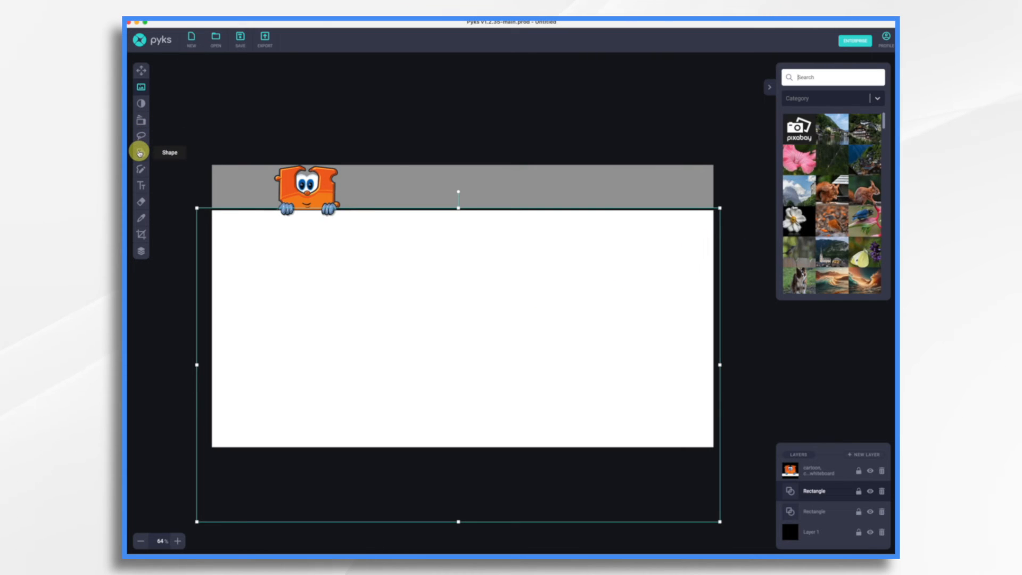
pyautogui.click(140, 152)
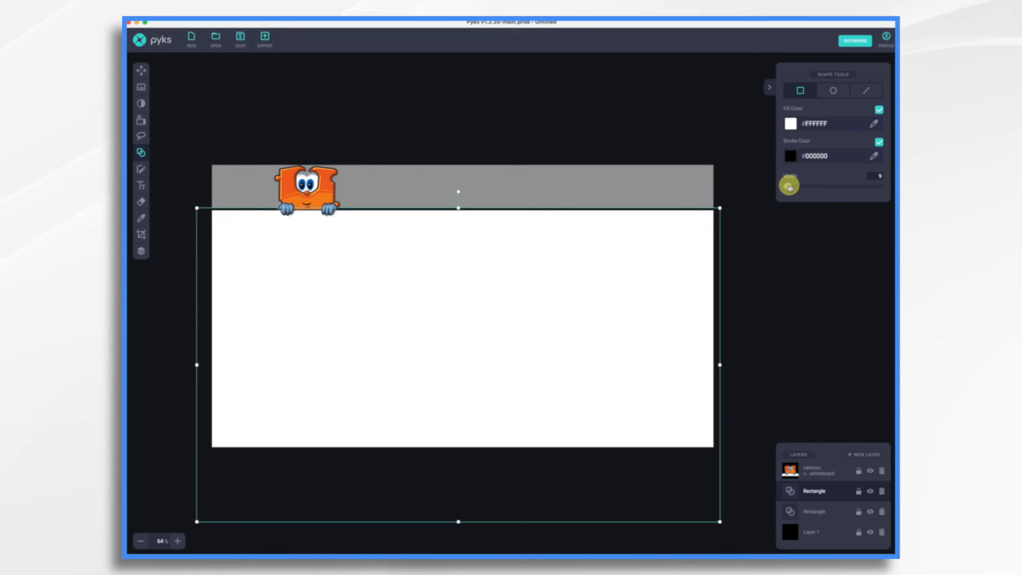
pyautogui.moveTo(788, 186); pyautogui.dragTo(787, 188)
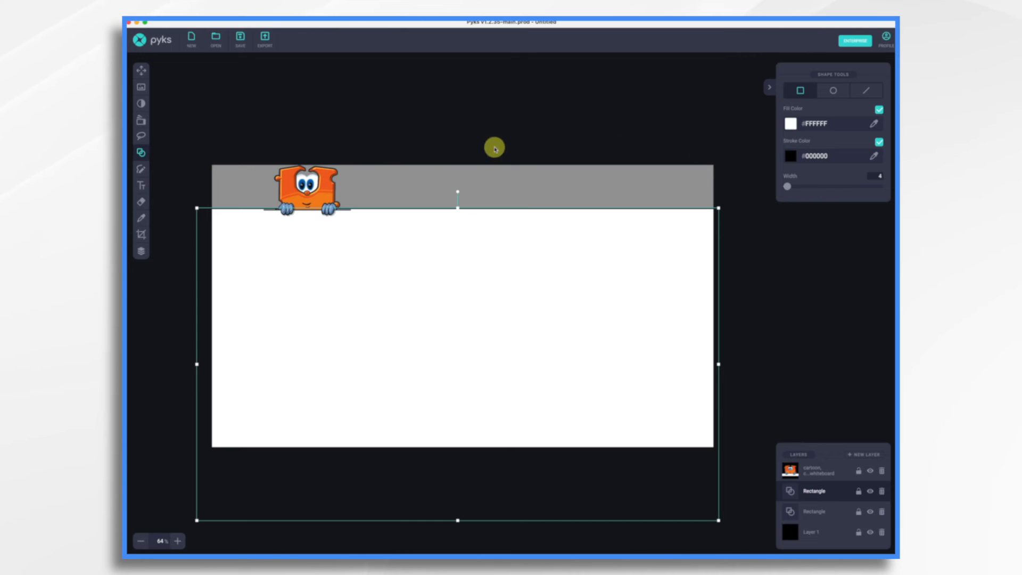
# - Nudge the white rectangle down slightly so its upper edge lines up with the board edge beneath the orange cartoon's hands
pyautogui.click(807, 469)
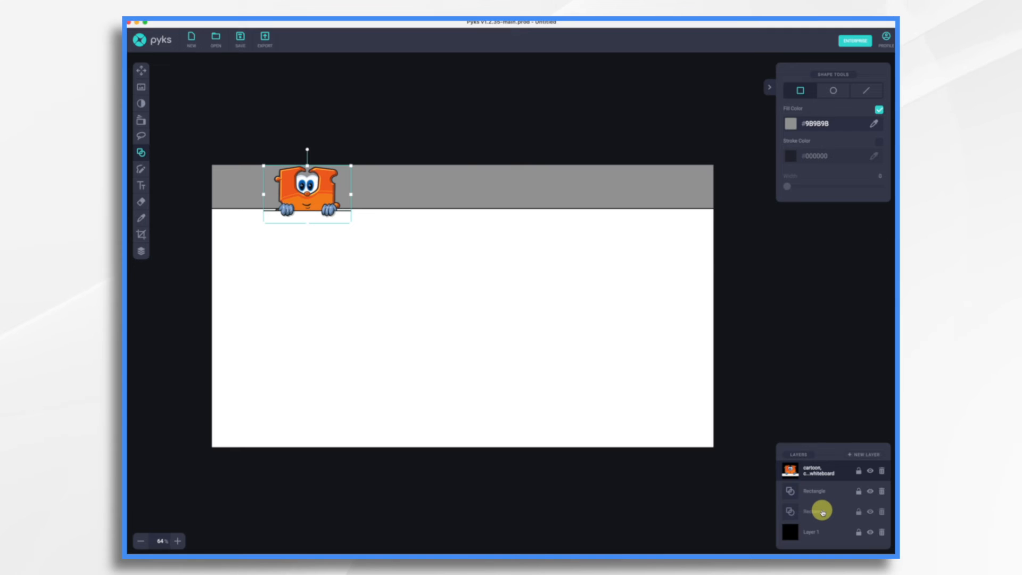
pyautogui.click(823, 512)
pyautogui.click(815, 494)
pyautogui.press('Down')
pyautogui.press('Down')
pyautogui.press('Down')
pyautogui.press('Down')
pyautogui.press('Down')
pyautogui.press('Down')
pyautogui.press('Down')
pyautogui.press('Down')
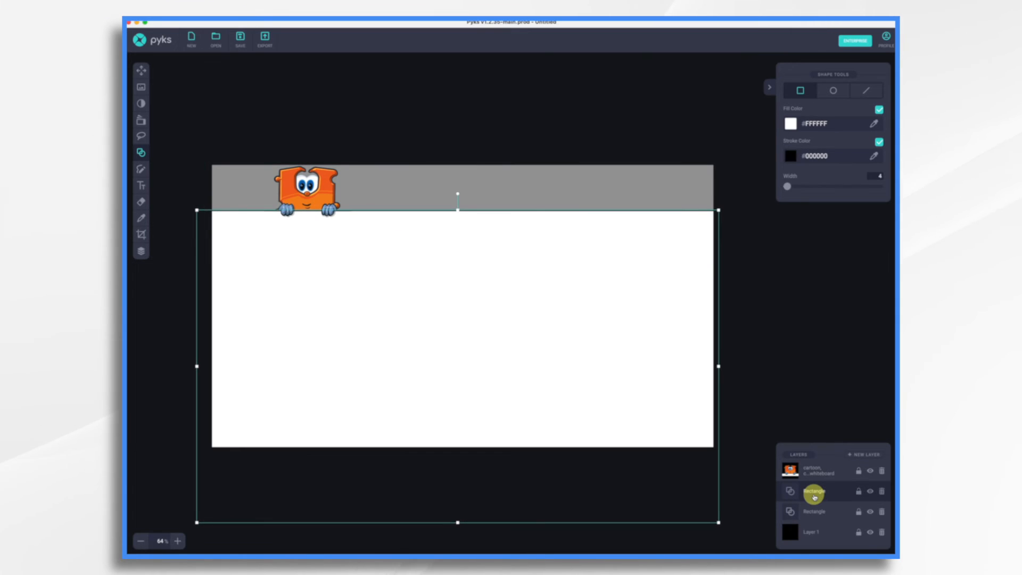
pyautogui.click(816, 470)
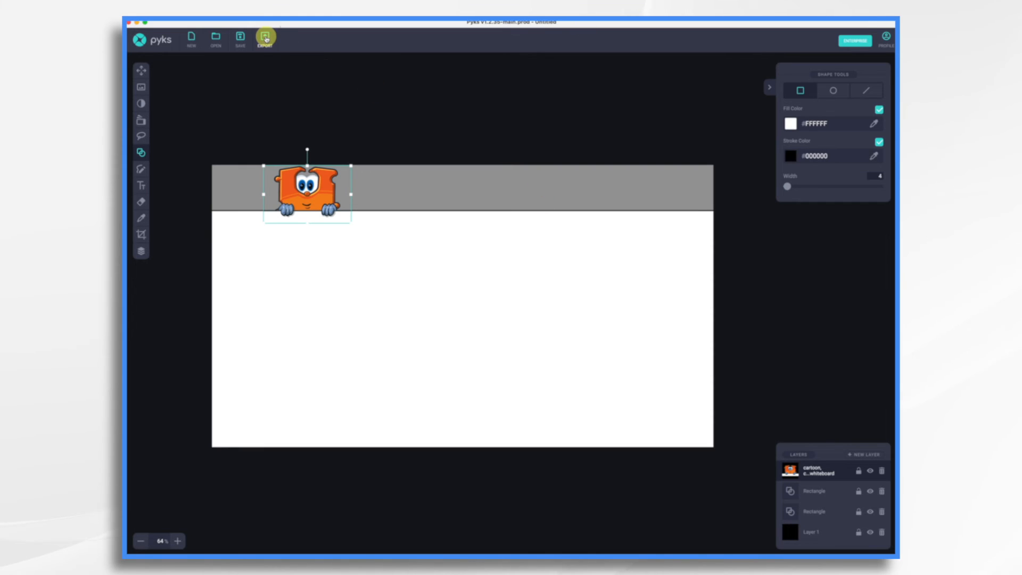
# - Export the design to the Desktop as a PNG file named "Whiteboard with orange character"
pyautogui.click(265, 39)
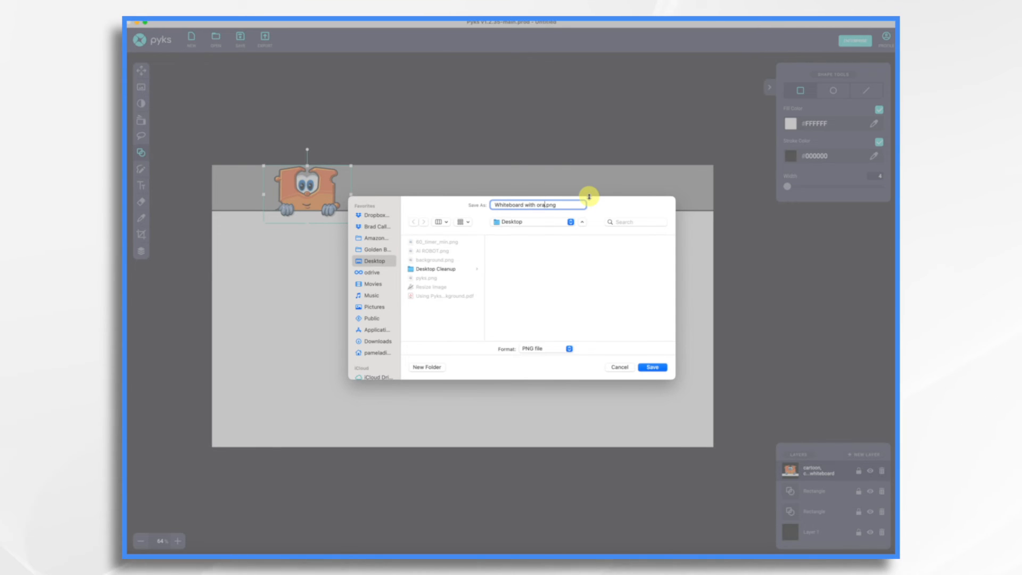
pyautogui.write('character')
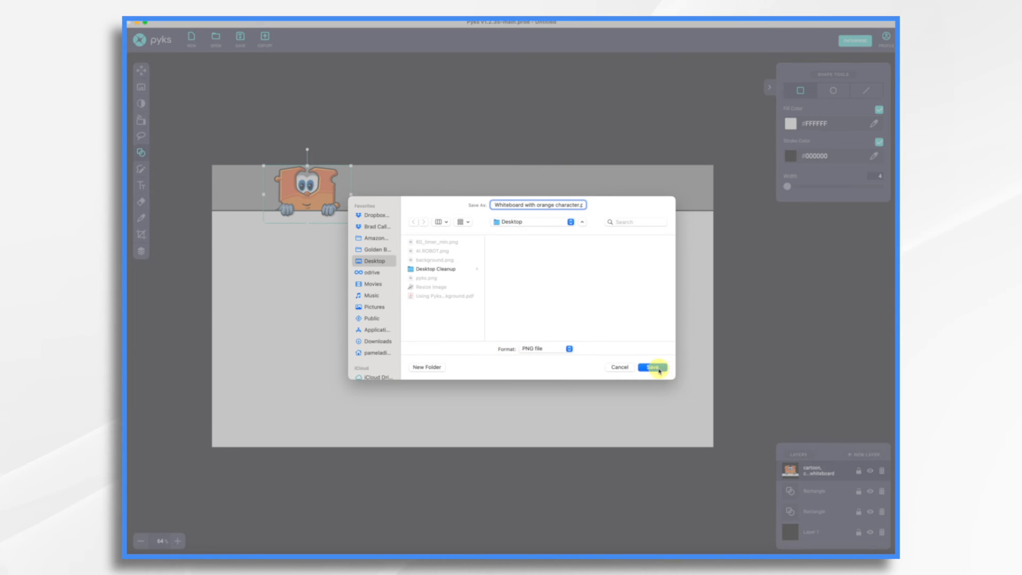
pyautogui.click(658, 368)
# - Switch to Doodly and load "Whiteboard with orange character.png" from the Desktop as the custom background image in the video settings
pyautogui.click(891, 557)
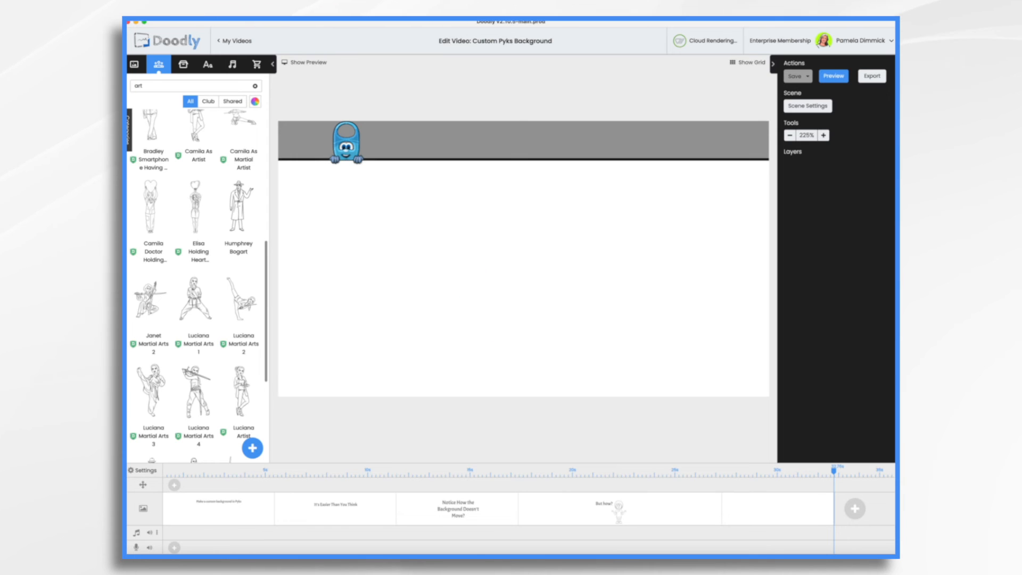
pyautogui.click(143, 471)
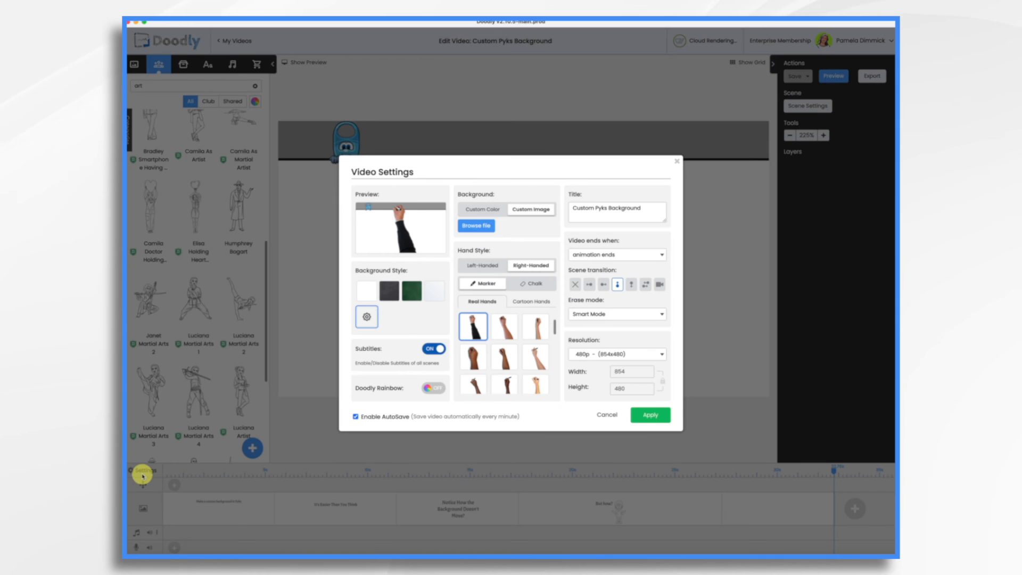
pyautogui.click(370, 290)
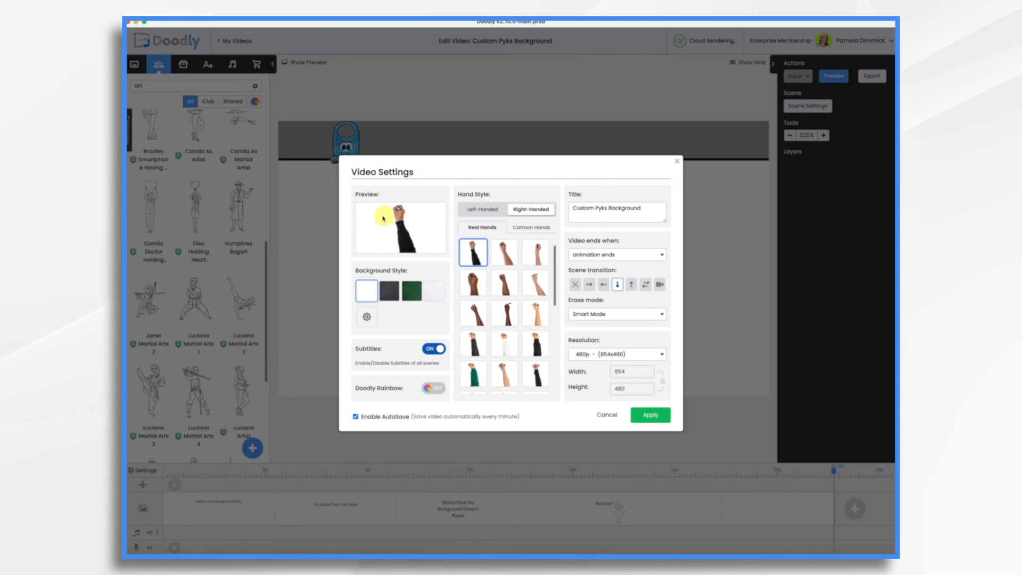
pyautogui.click(367, 318)
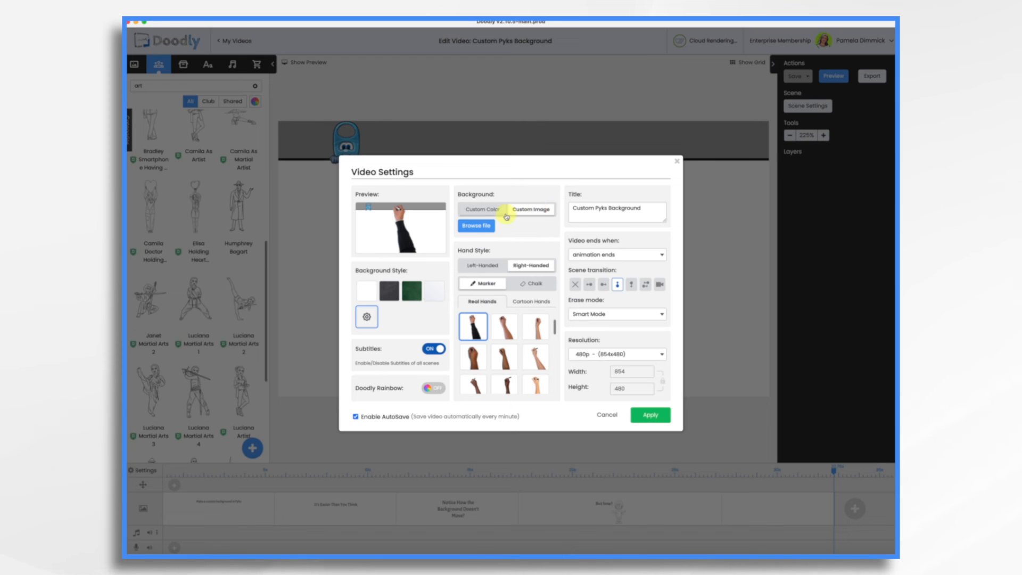
pyautogui.click(470, 226)
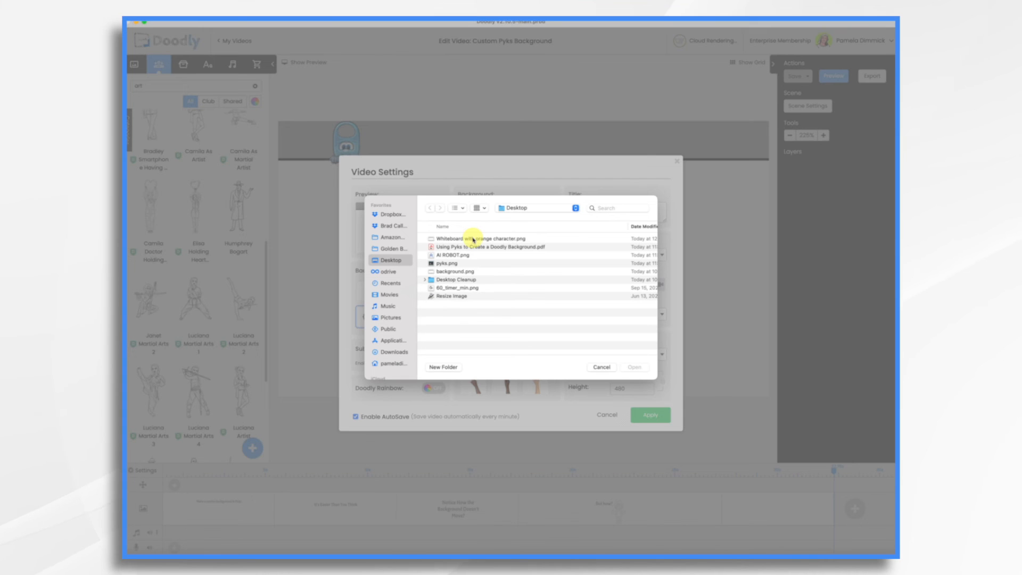
pyautogui.click(474, 239)
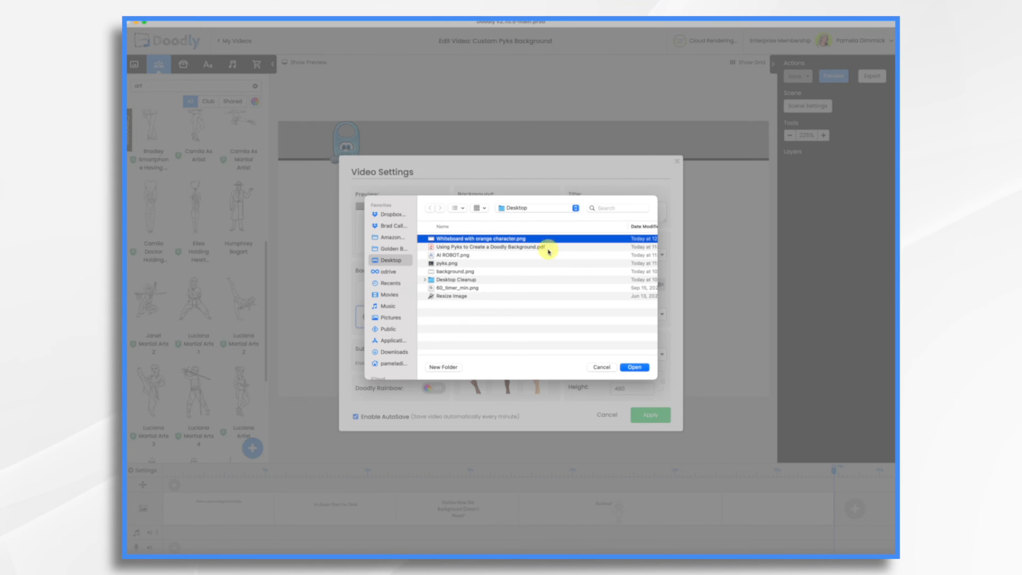
pyautogui.click(636, 368)
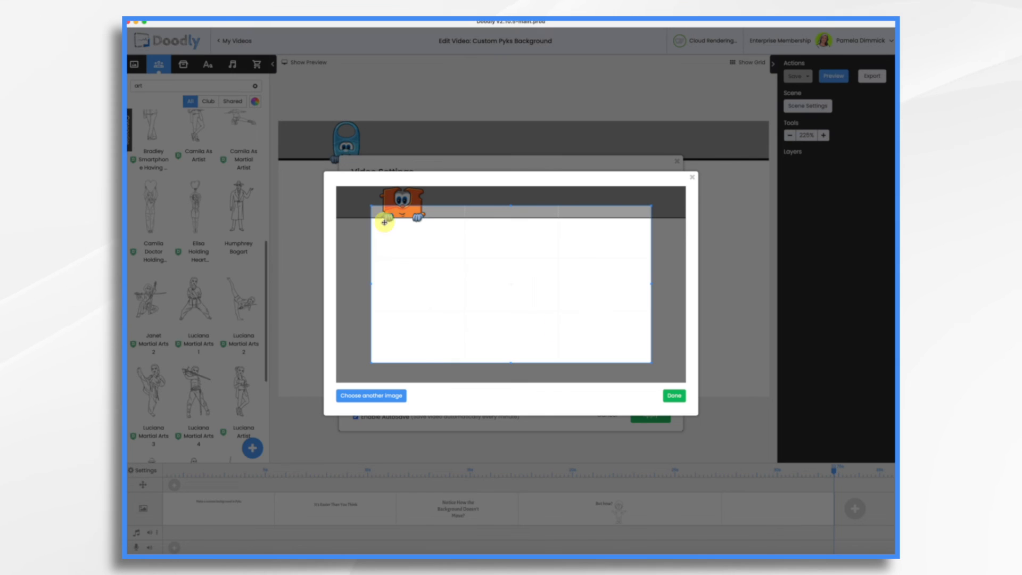
# - Extend the crop frame over the entire image to apply it as the video background, and preview the video
pyautogui.moveTo(487, 271); pyautogui.dragTo(438, 247)
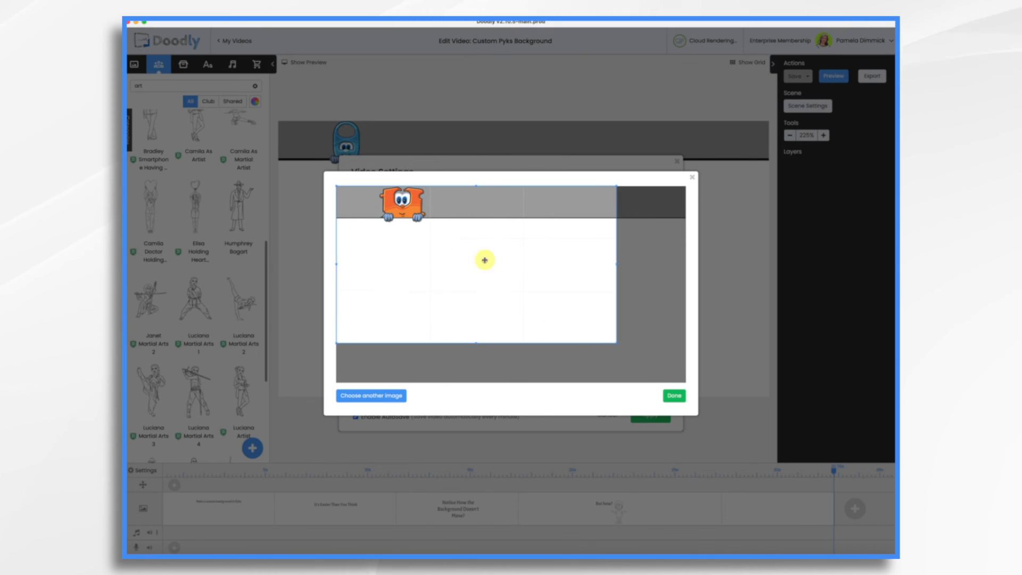
pyautogui.moveTo(616, 342); pyautogui.dragTo(694, 390)
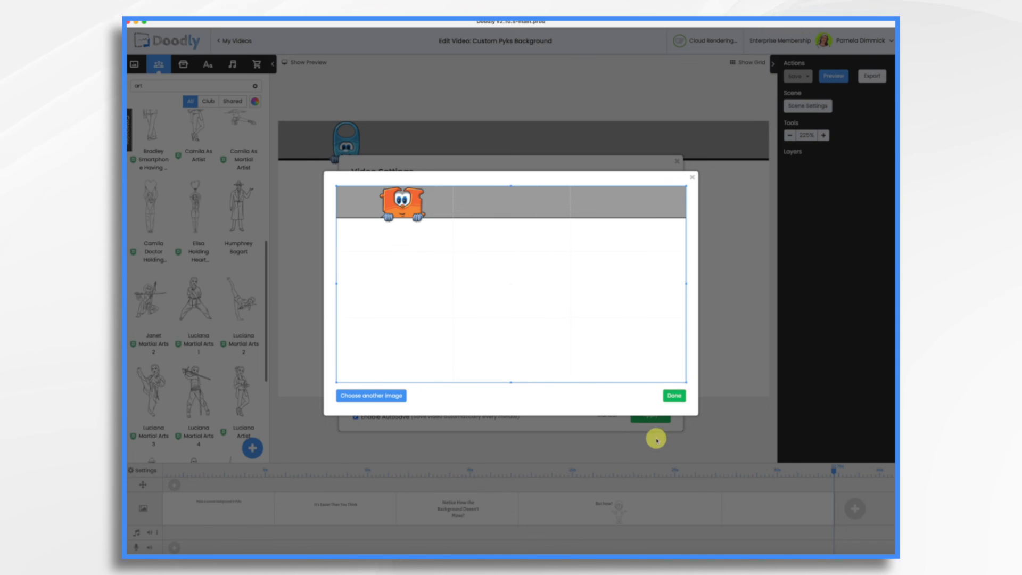
pyautogui.click(675, 397)
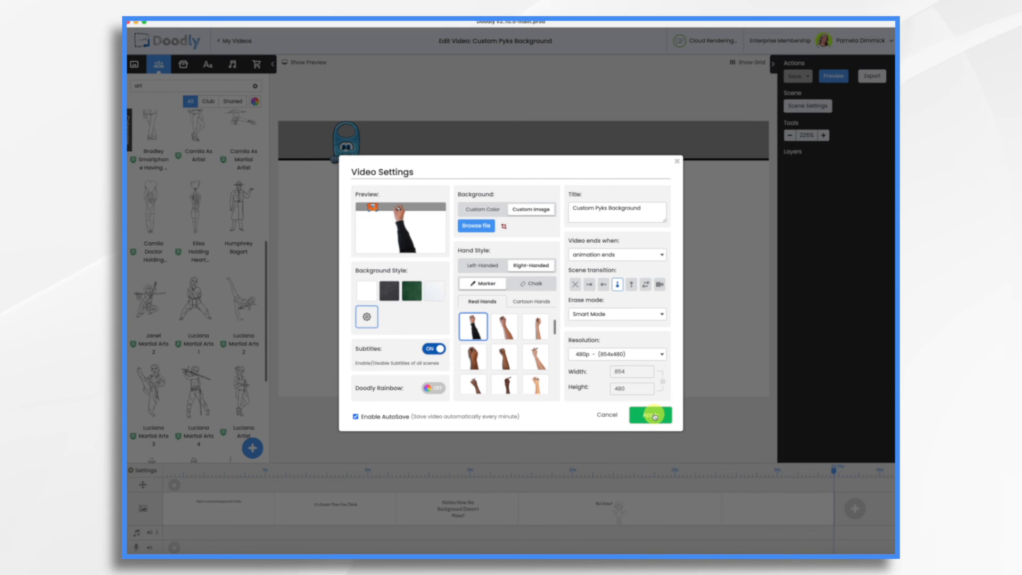
pyautogui.click(652, 415)
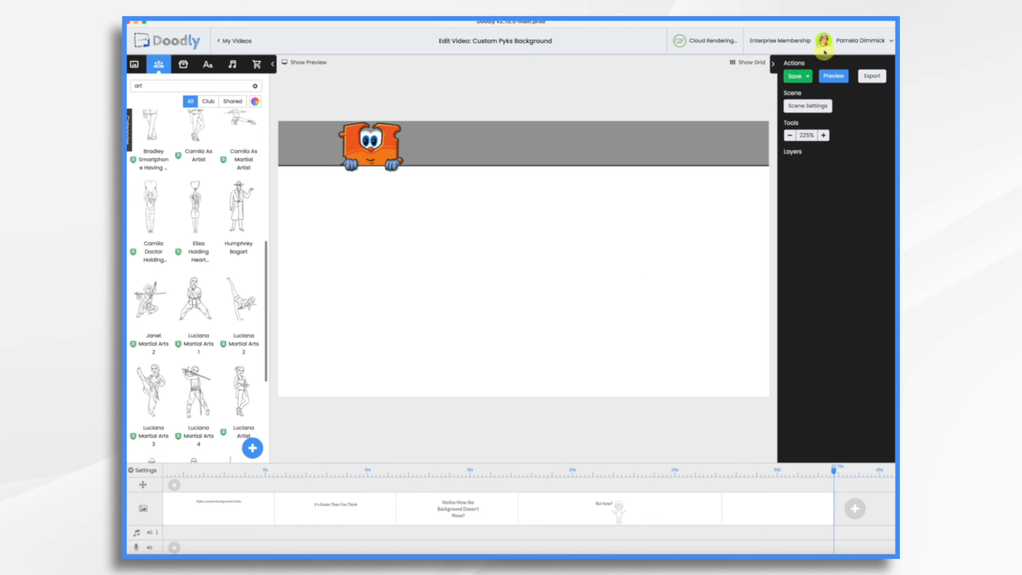
pyautogui.click(834, 77)
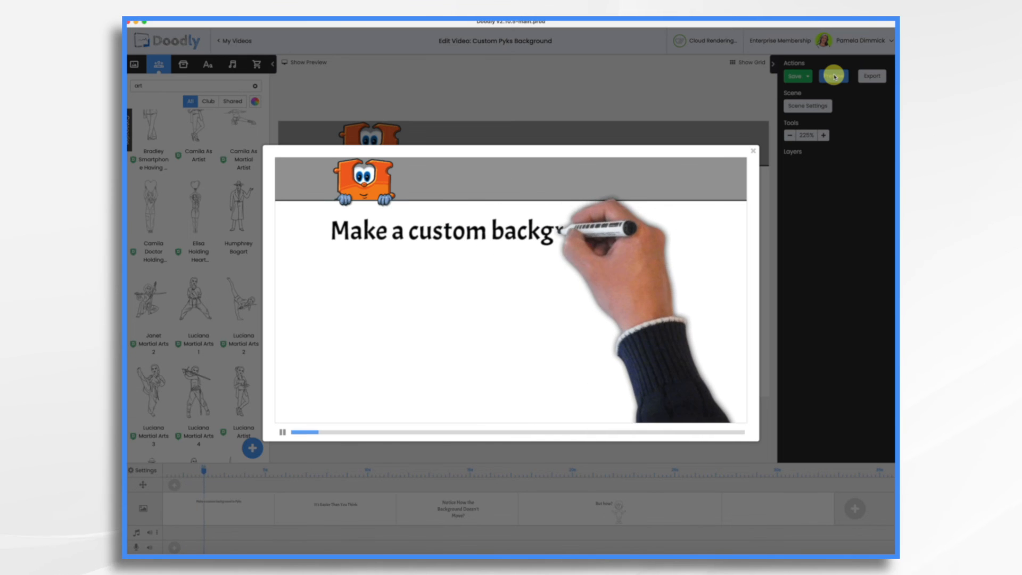